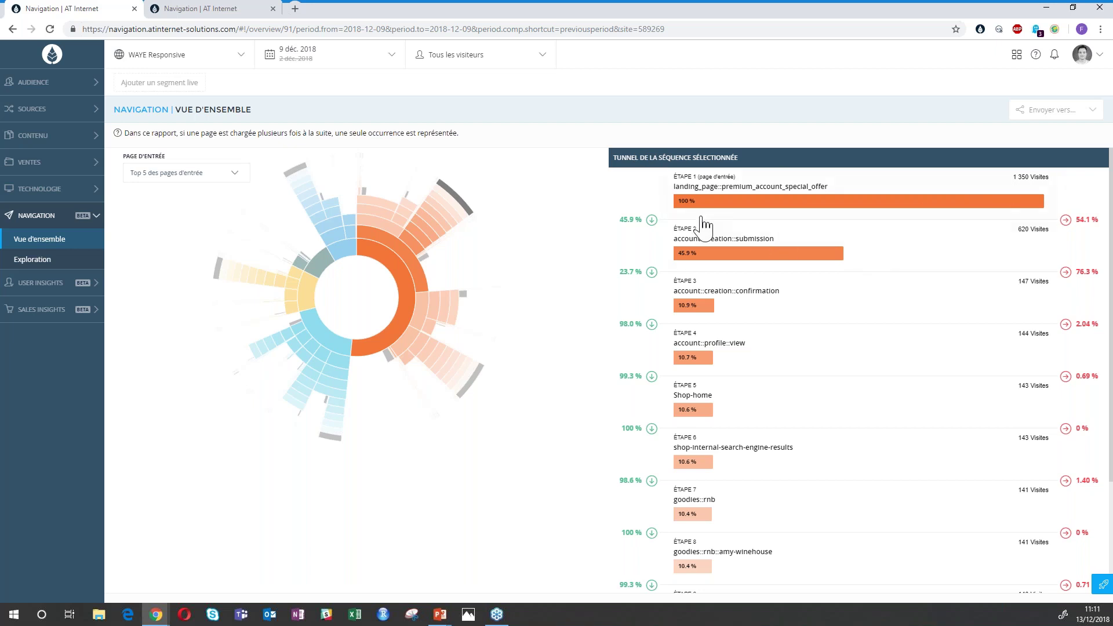
Switch to the Exploration report and look through the list of available entry pages without changing the selection.
mouse_move(651, 224)
mouse_move(1068, 221)
click(187, 8)
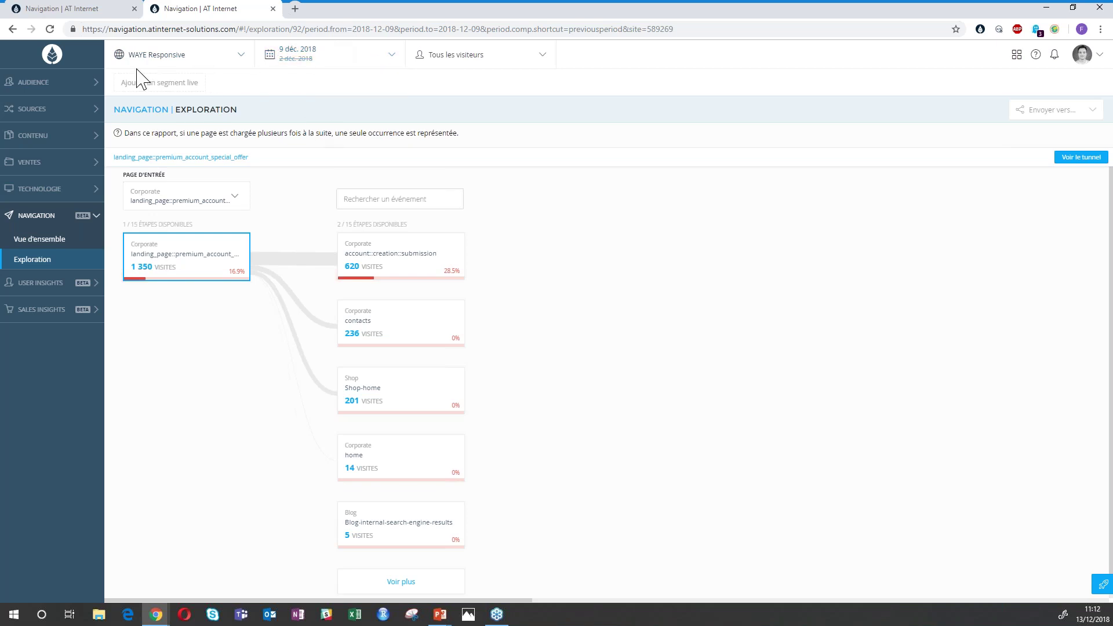
click(243, 201)
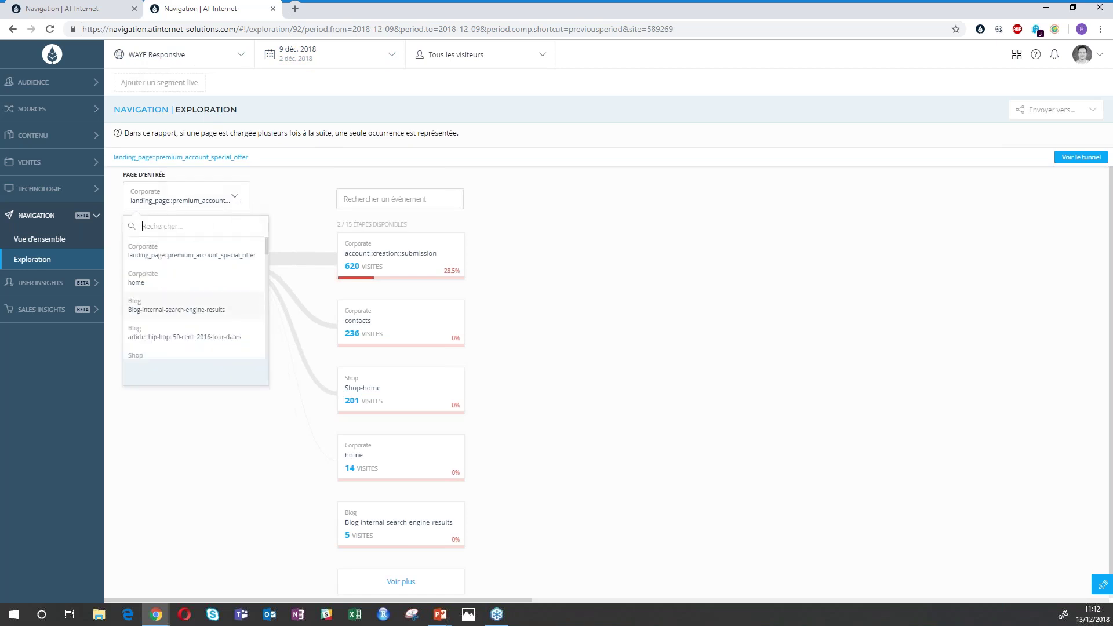
click(201, 438)
mouse_move(198, 289)
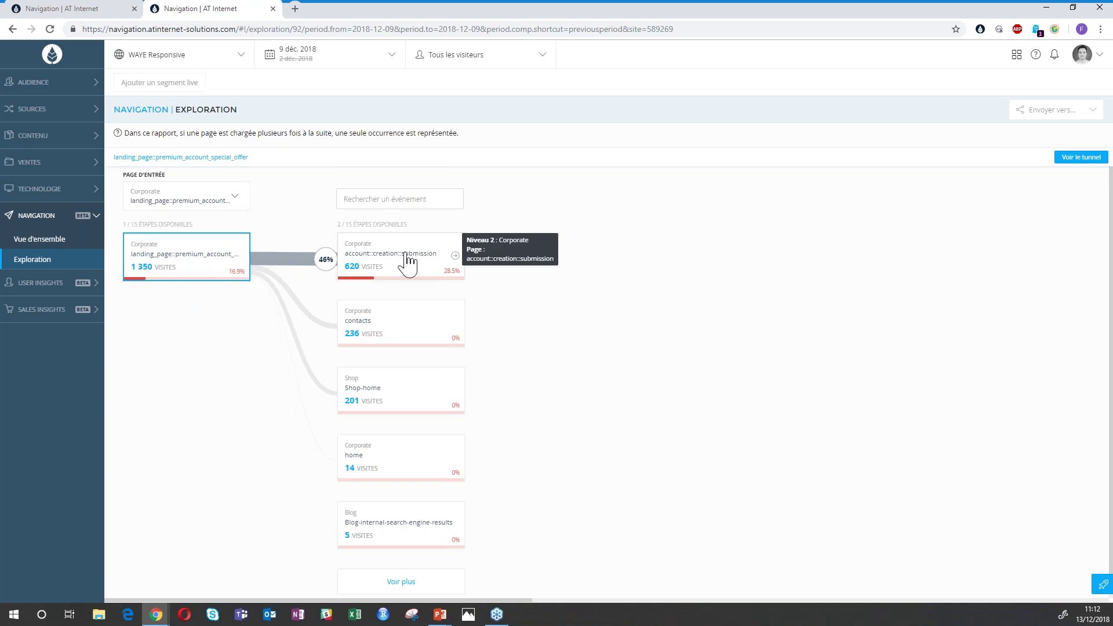
Extend the path from the landing page with contacts as second step and legal as third.
click(416, 335)
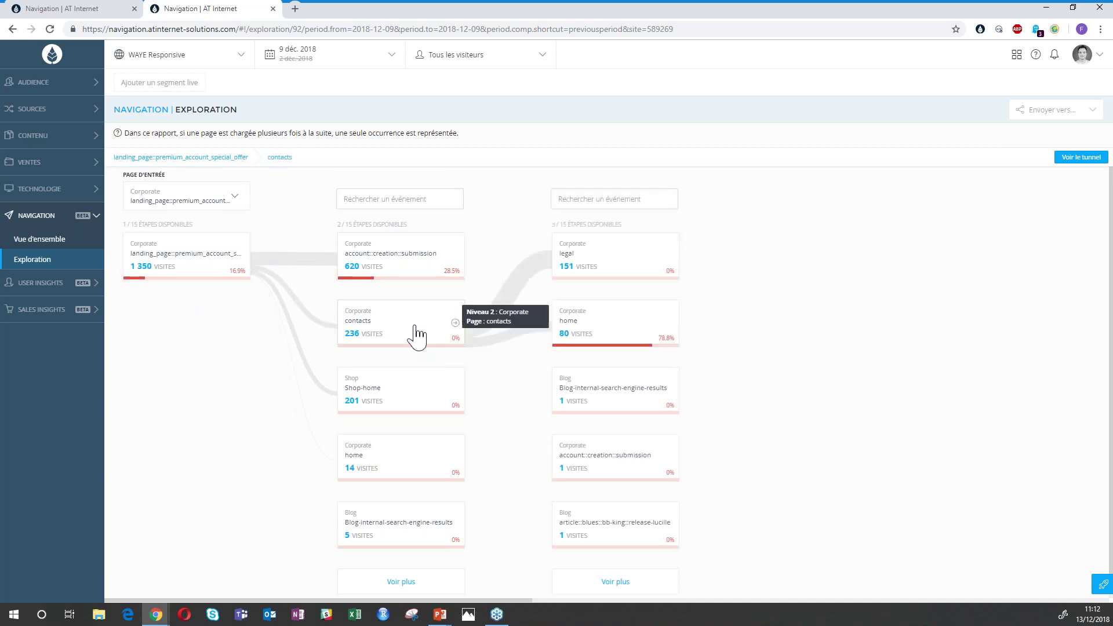
click(619, 255)
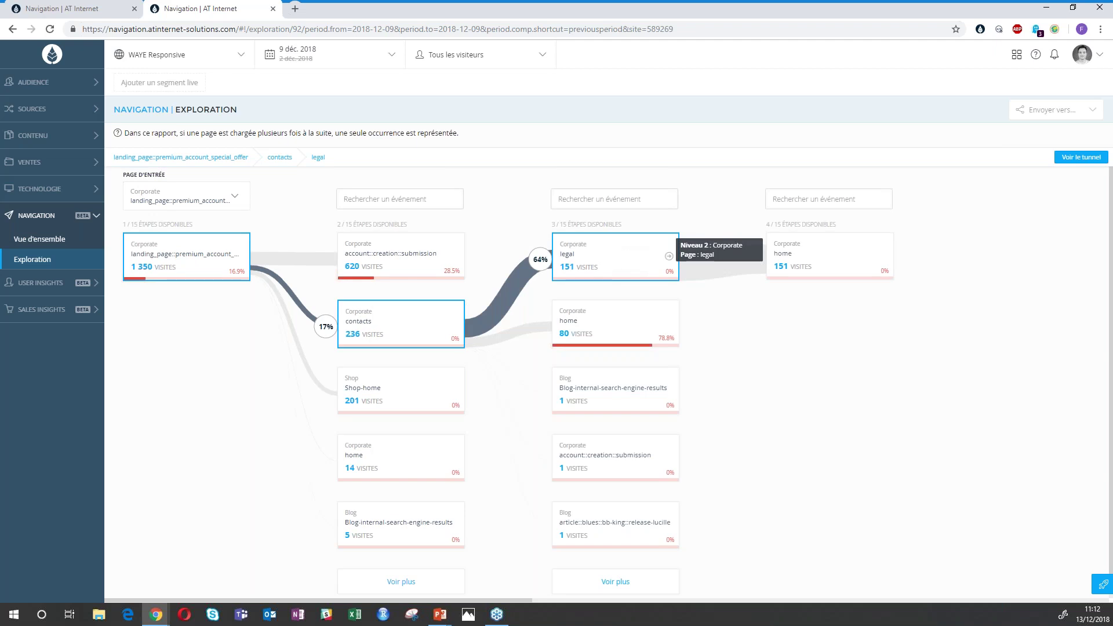
Filter the third step's events by "home" and clear the filter again.
click(596, 197)
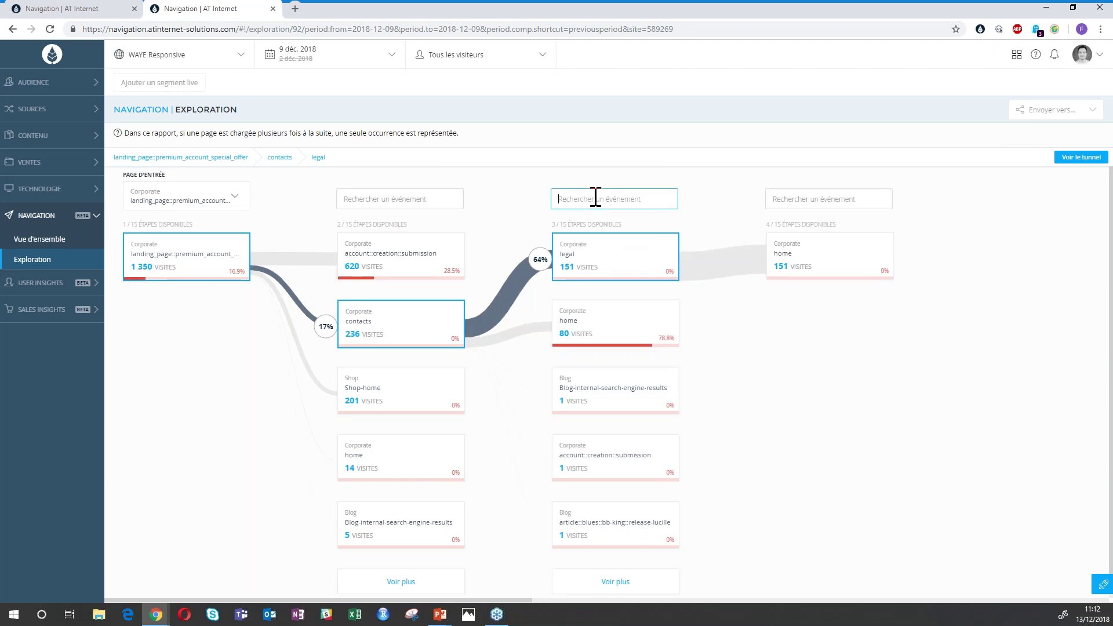
text(home)
key(Return)
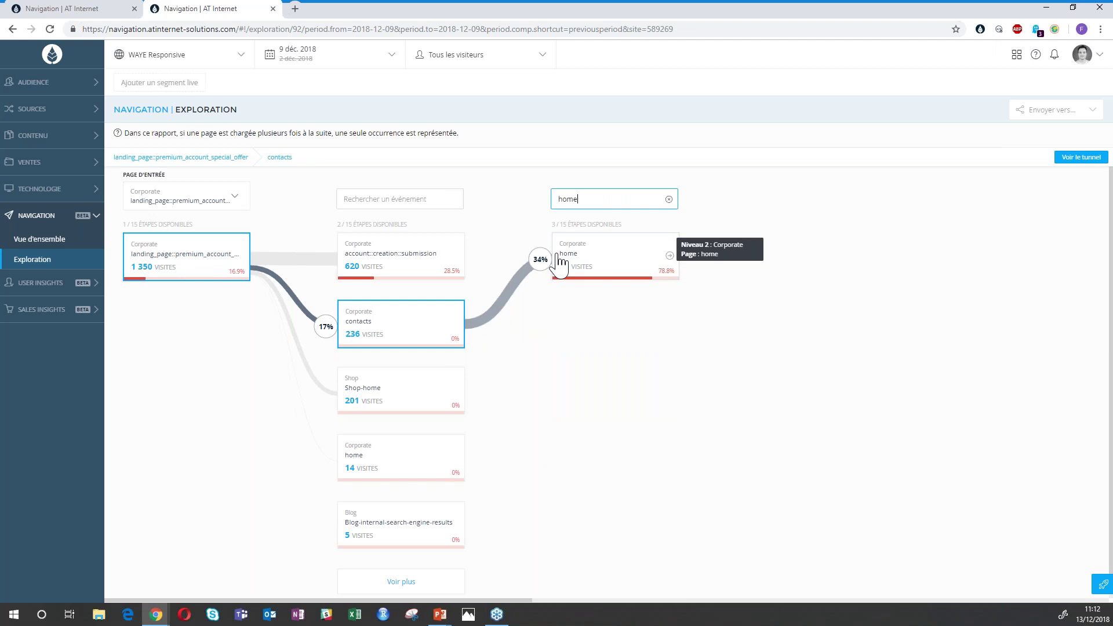
drag(599, 202, 539, 204)
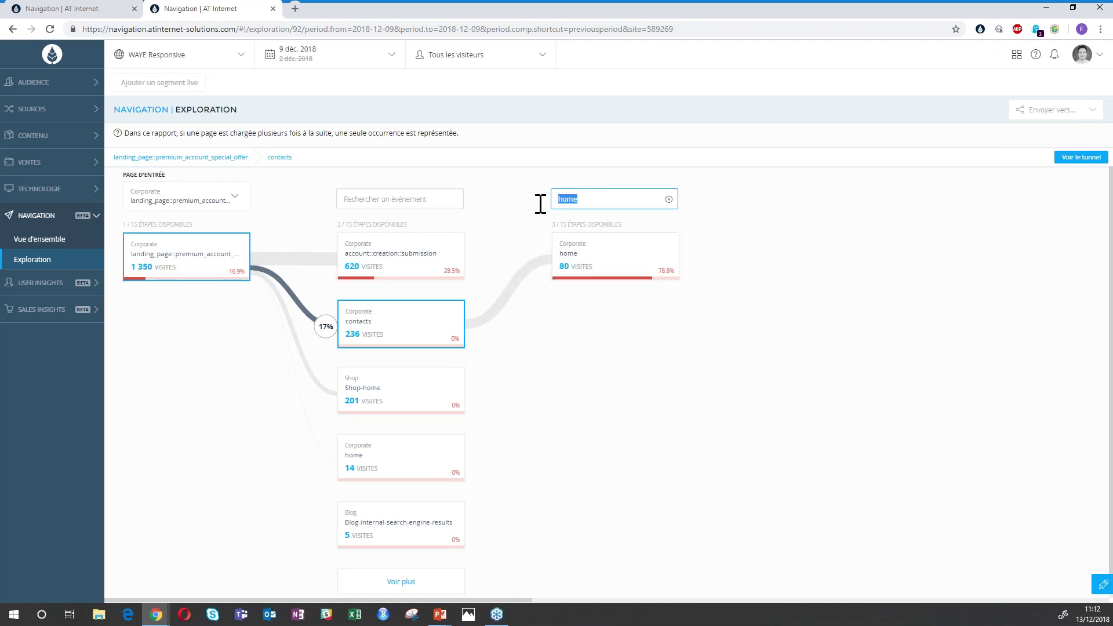
key(BackSpace)
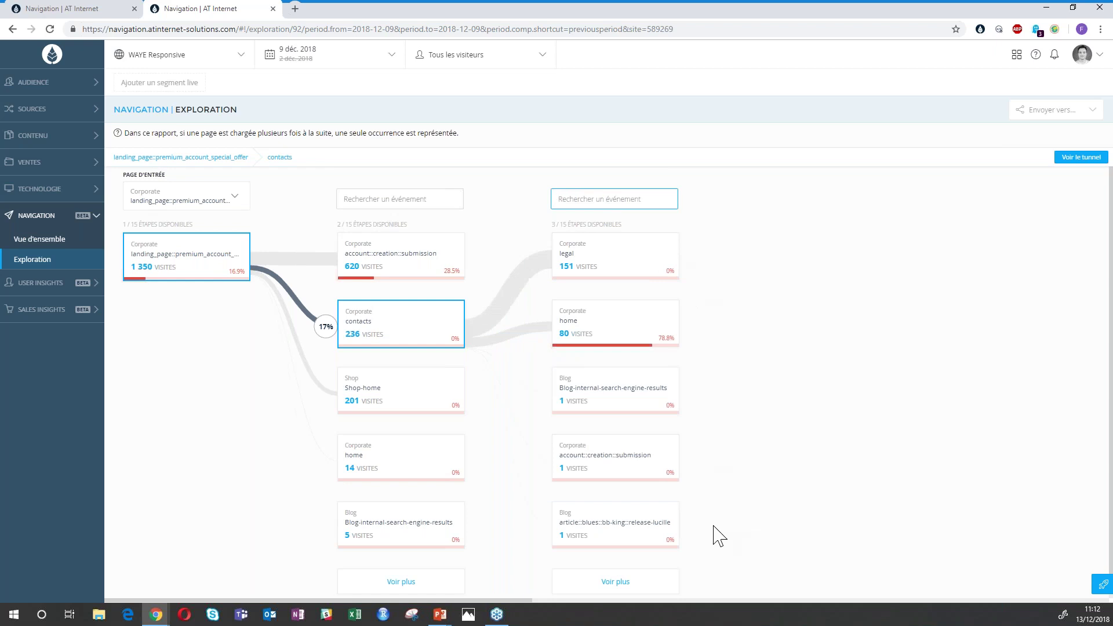
Load more events for the second step and look through the extended list.
scroll(459, 603, down, 1)
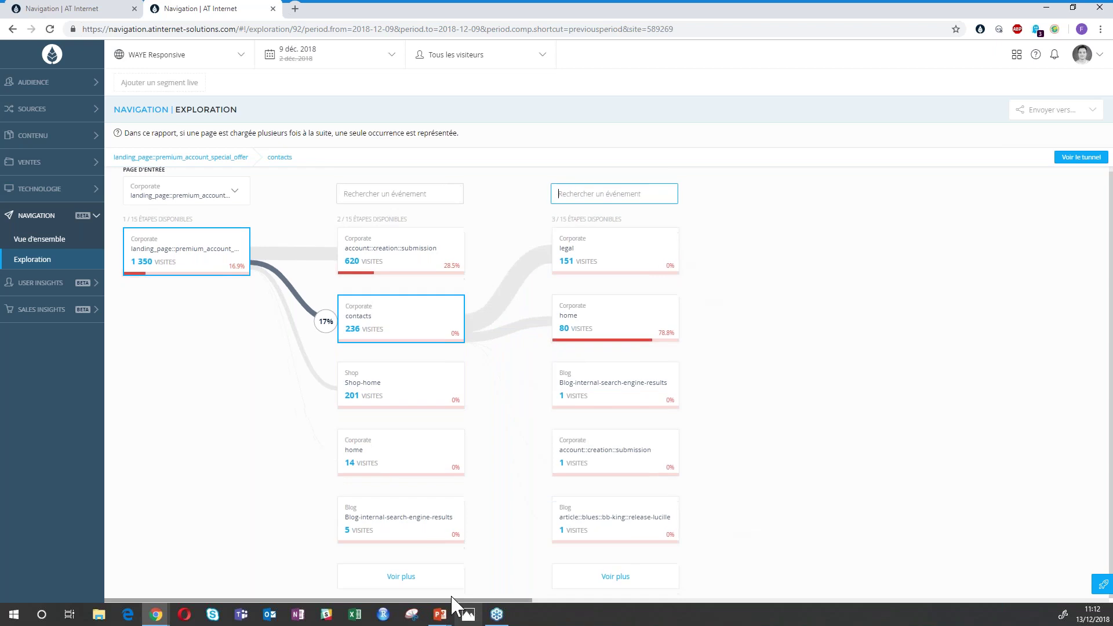
click(401, 577)
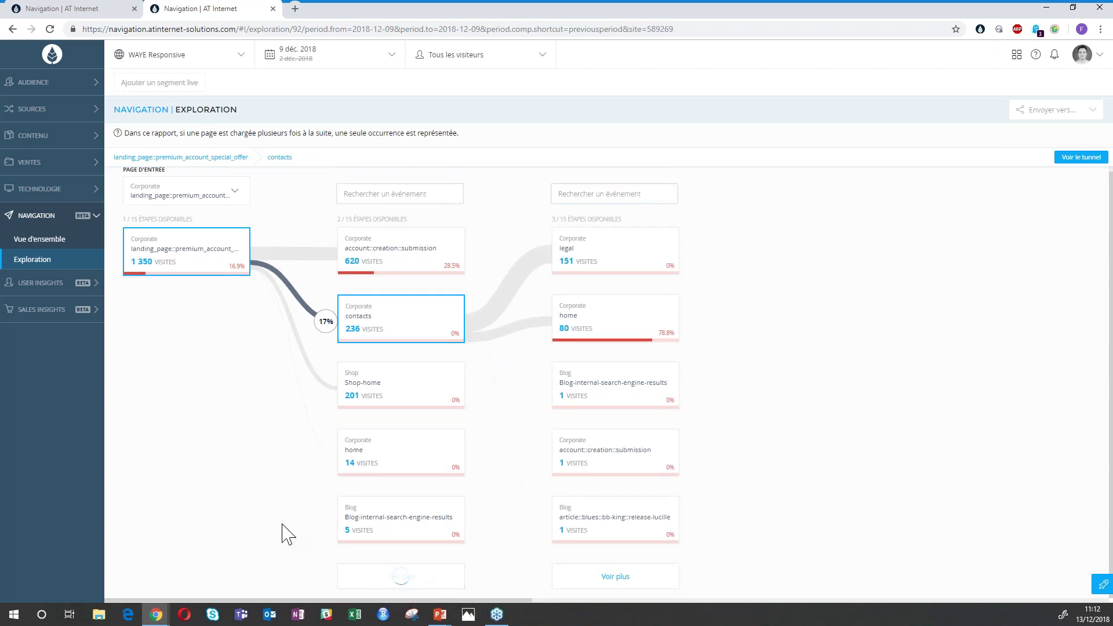
scroll(286, 531, down, 1)
scroll(286, 532, down, 3)
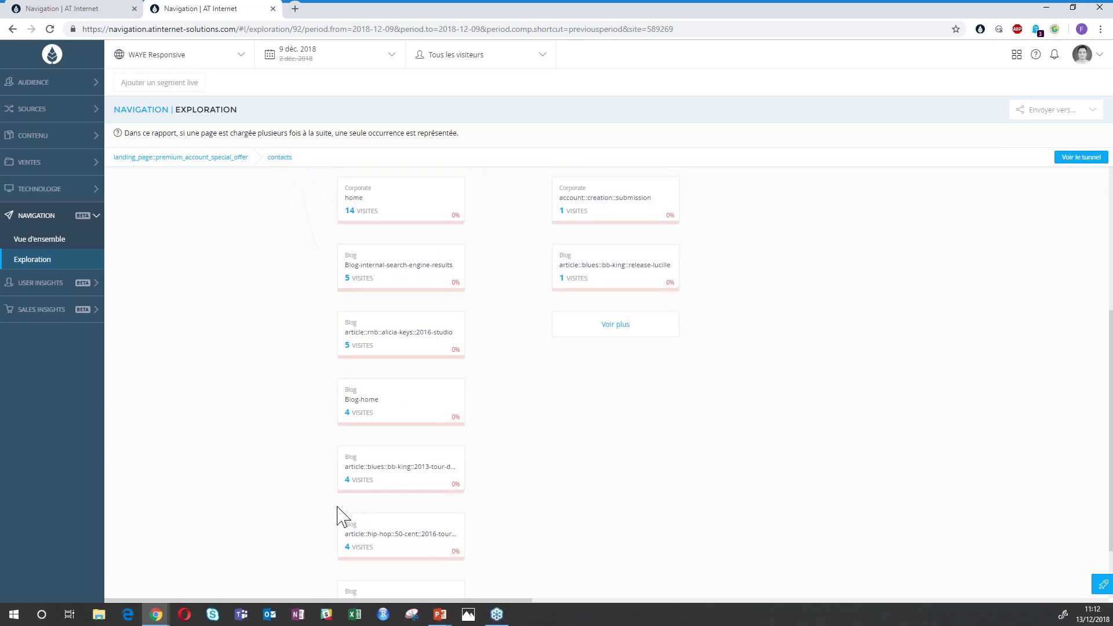
scroll(256, 313, up, 4)
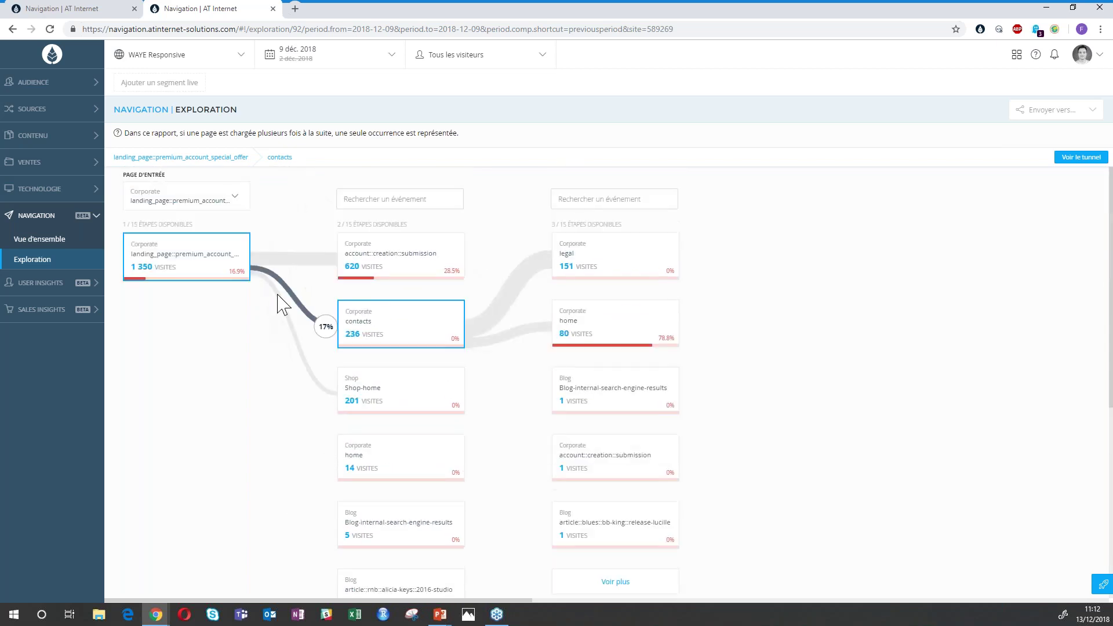
Continue the path after contacts with legal, home and legal as steps three to five.
click(610, 249)
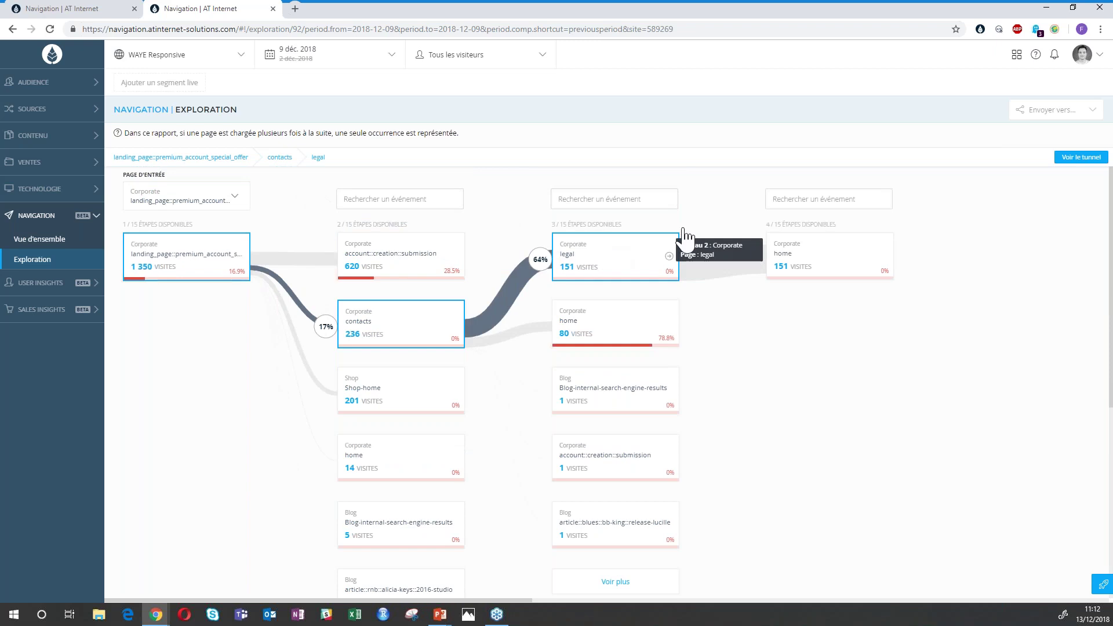
click(821, 255)
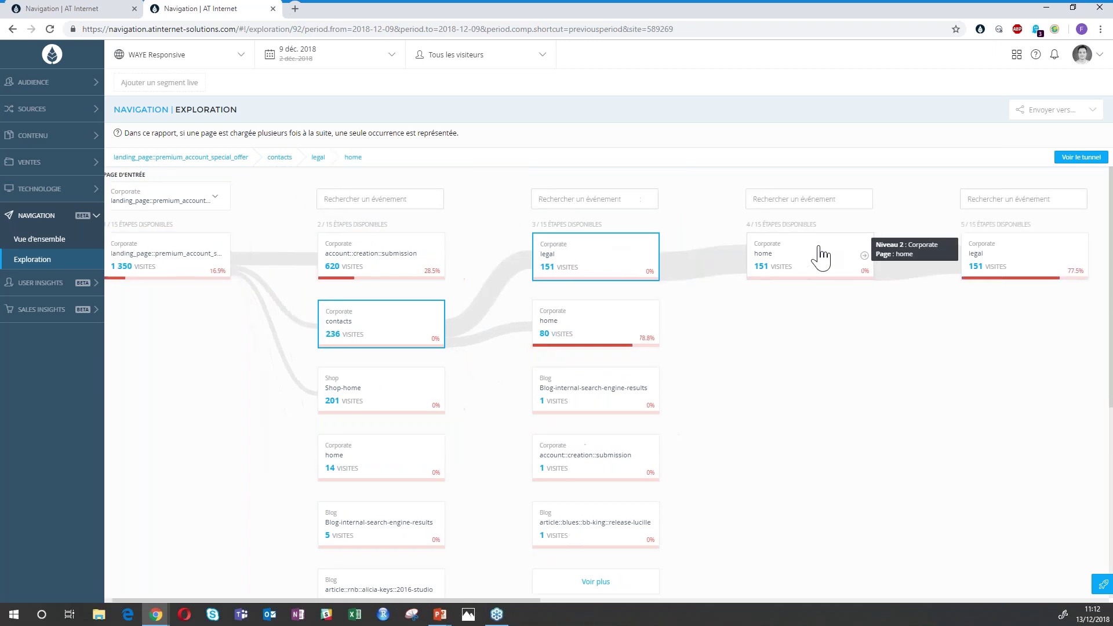
click(920, 255)
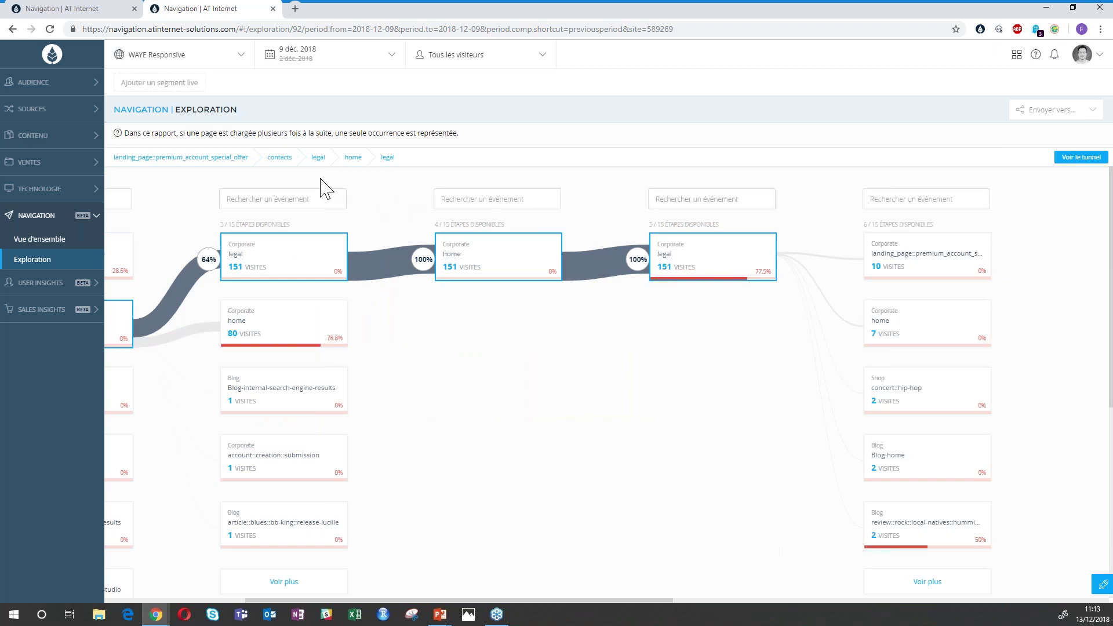
Display the funnel of the selected sequence and extend the path with landing_page::premium_account_special_offer and account::creation::submission.
click(192, 158)
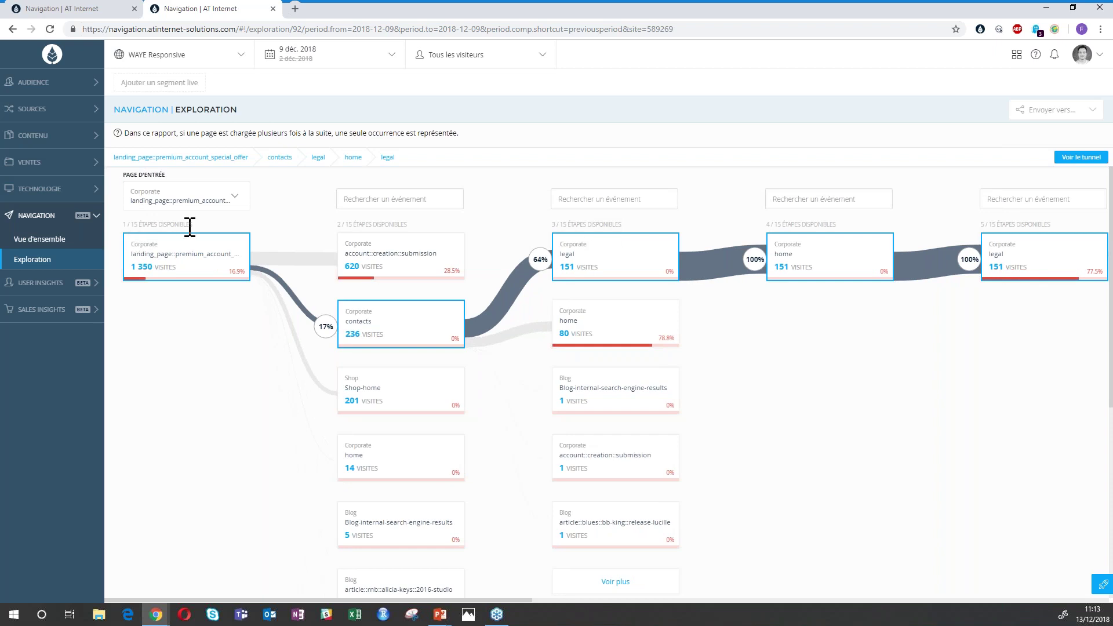
scroll(385, 286, right, 8)
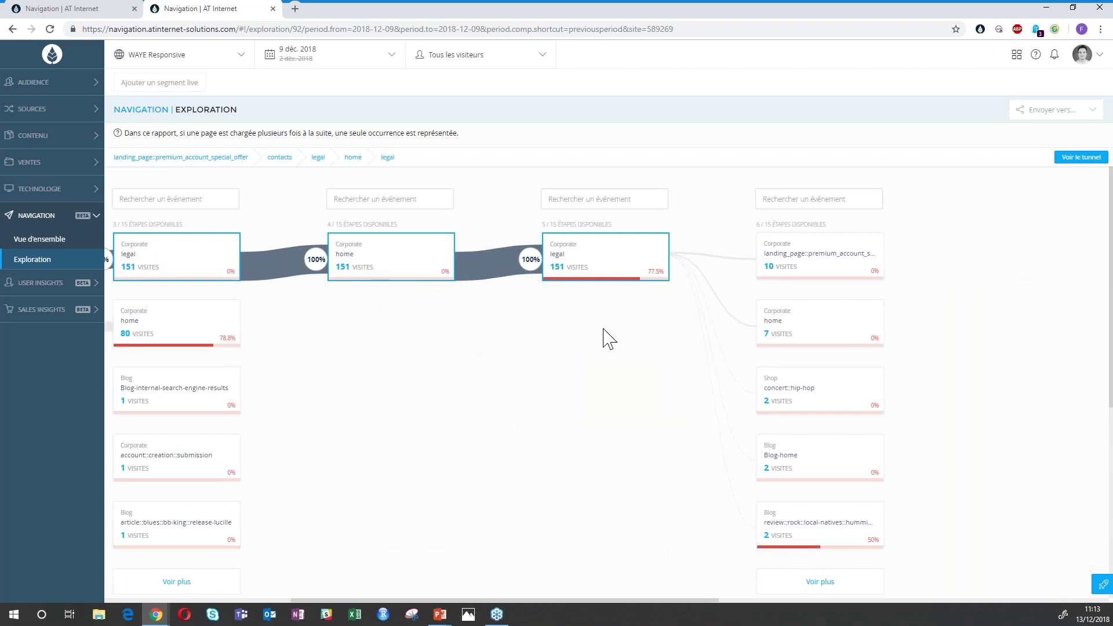
click(1079, 162)
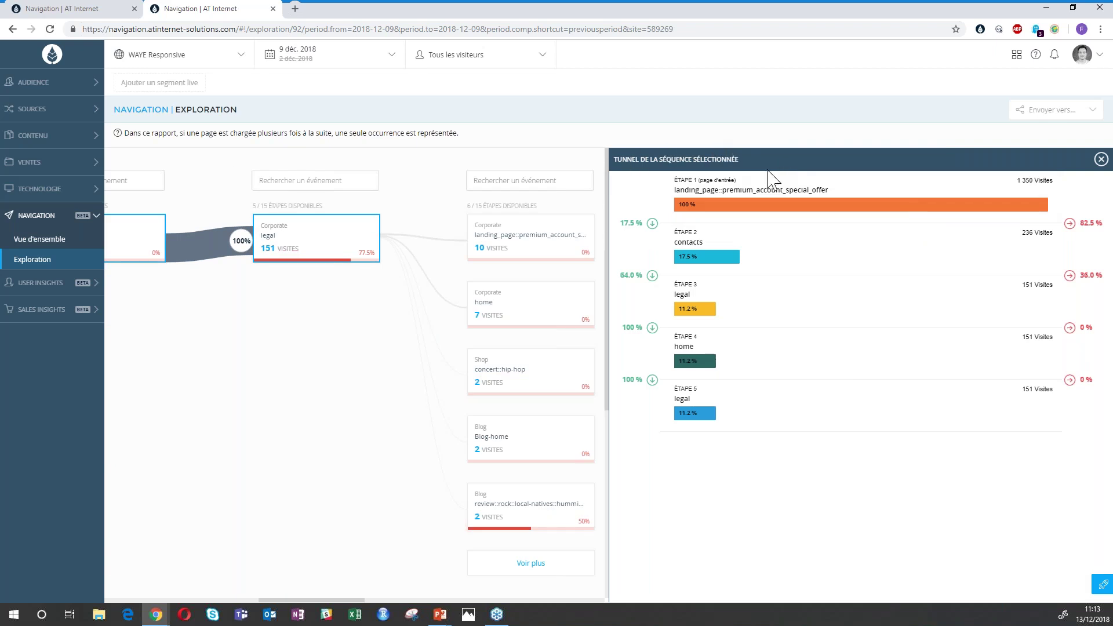
click(532, 247)
click(571, 321)
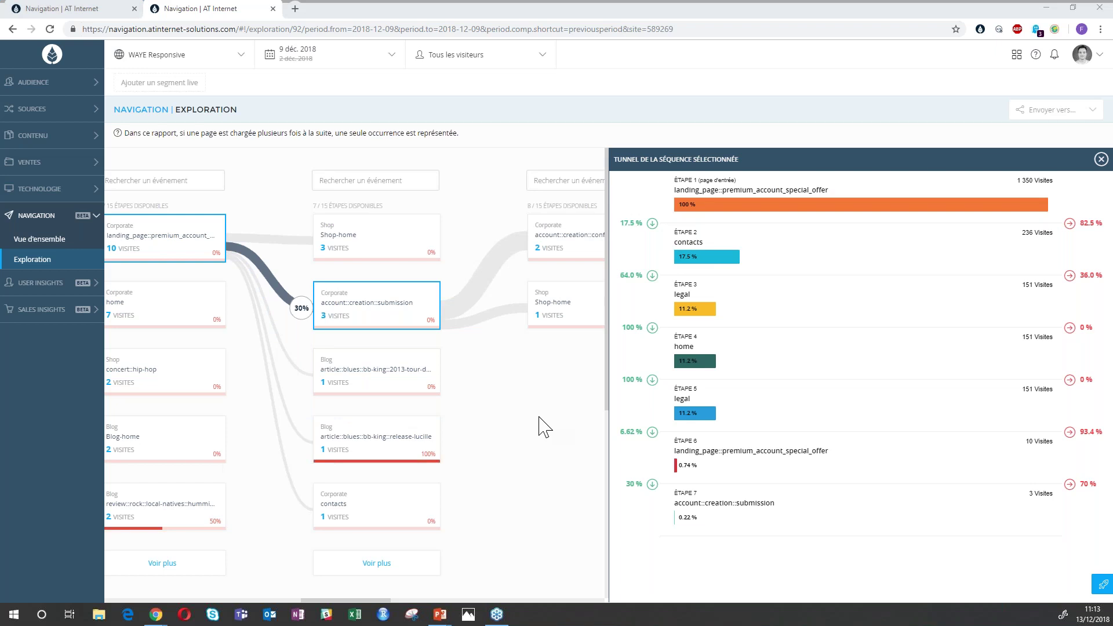
In the Consulting - Responsive - Prod window, show the funnel and extend the path with account::creation::submission, landing_page::premium_account_special_offer, legal and home.
key(alt+Tab)
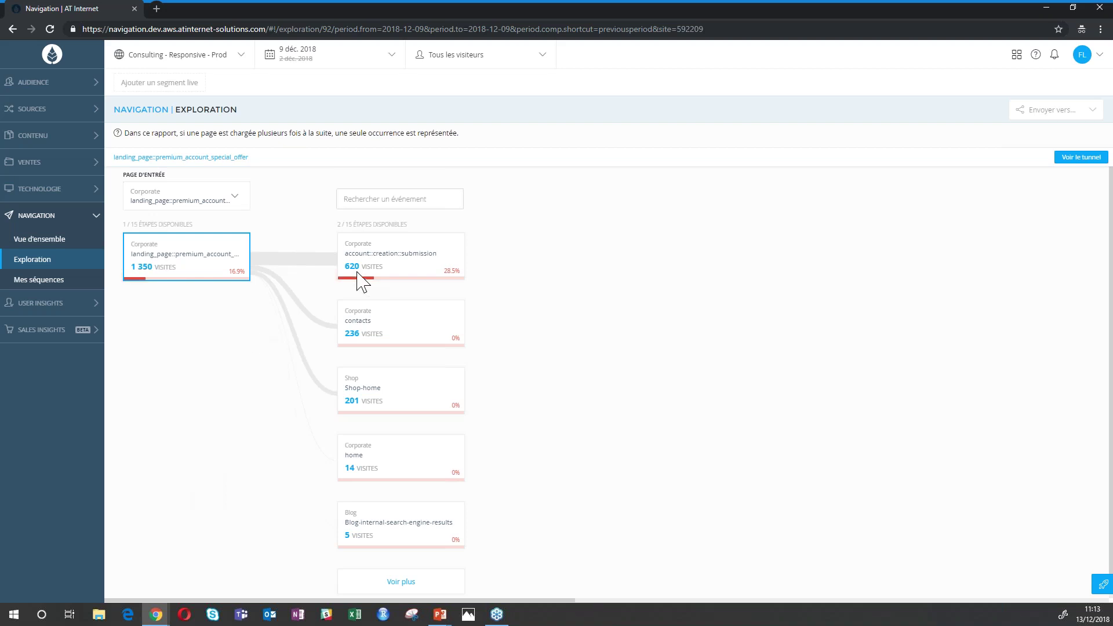
click(1081, 160)
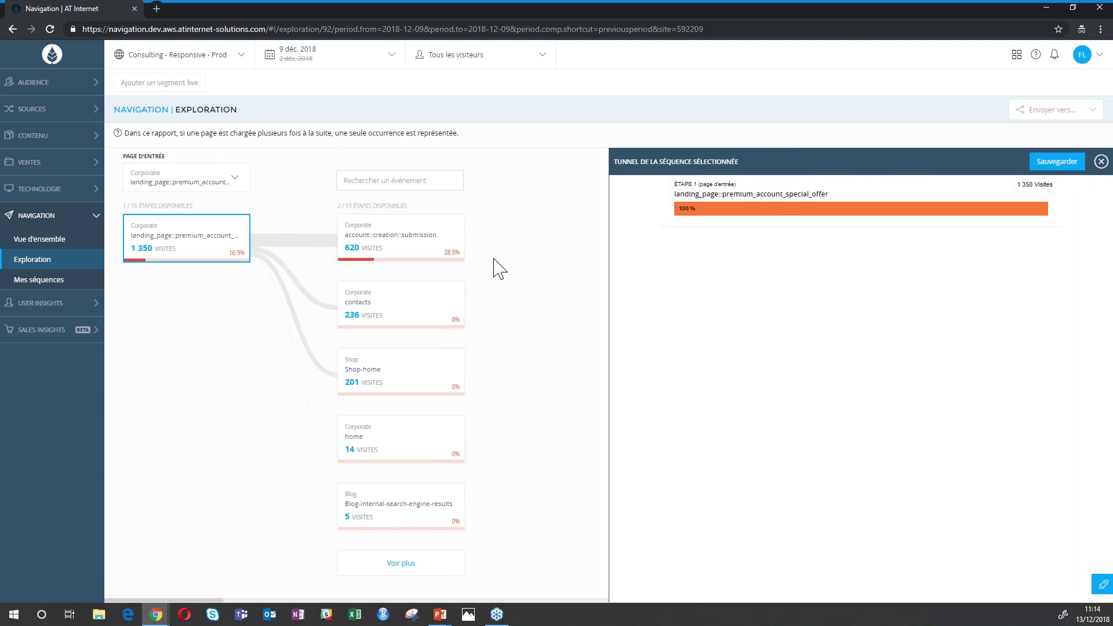
click(436, 255)
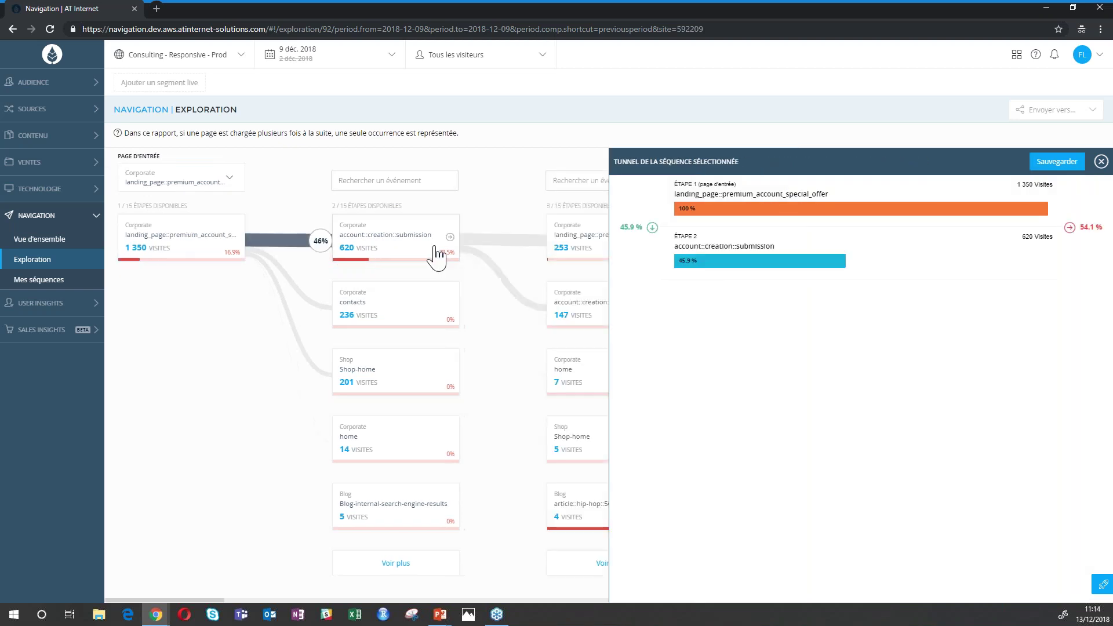
click(582, 247)
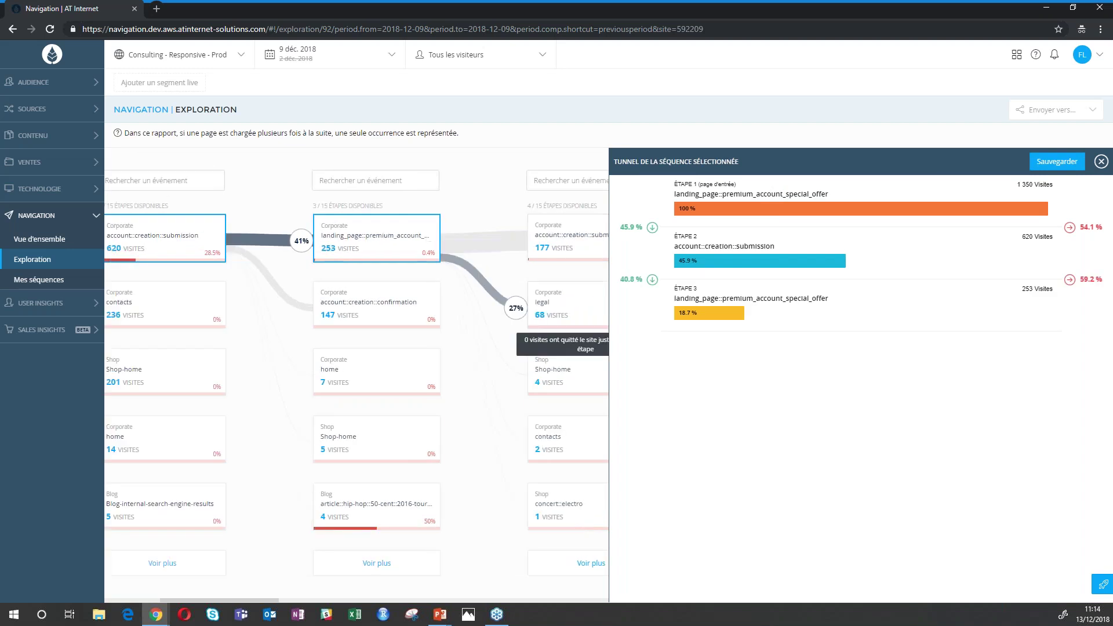
click(578, 310)
click(573, 256)
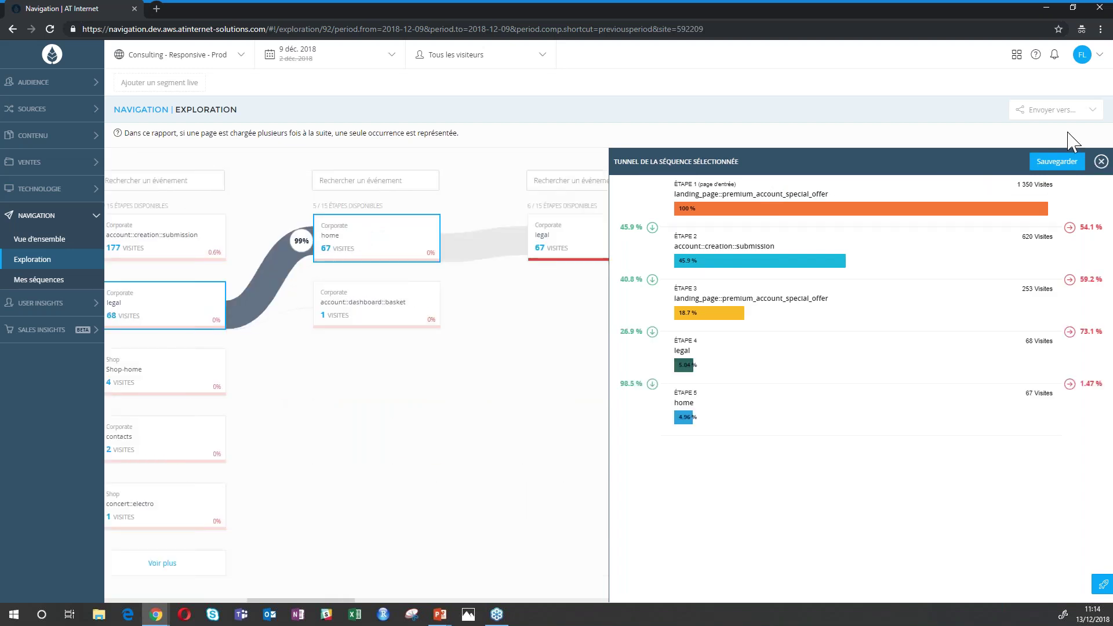
Save the selected sequence under the name Exemple 2.
click(1057, 168)
text(Ex)
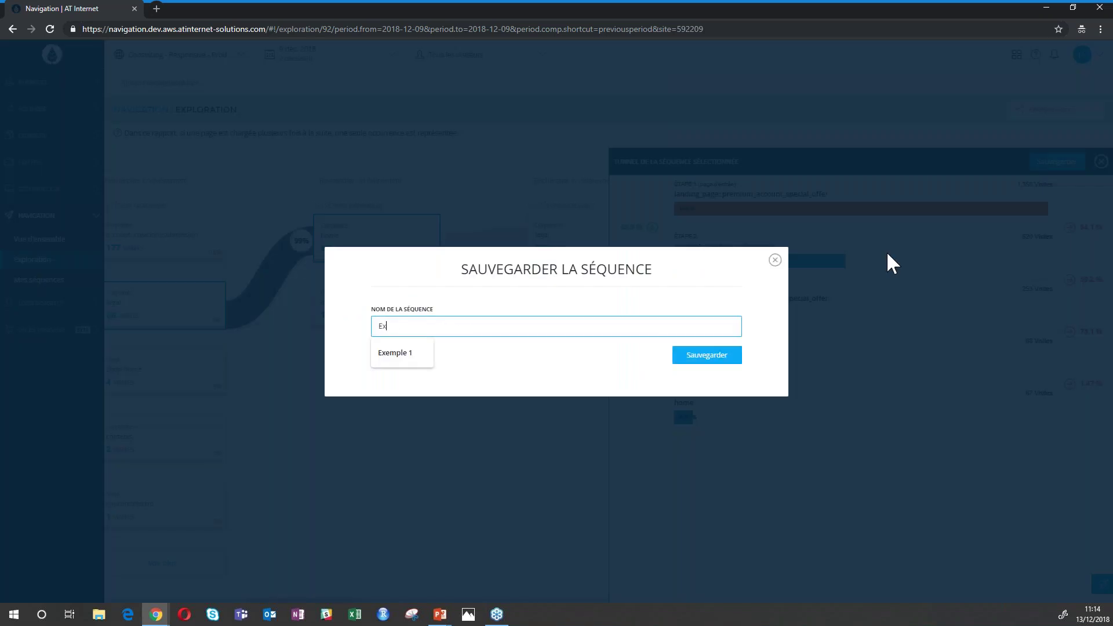
text(emple 2)
click(726, 362)
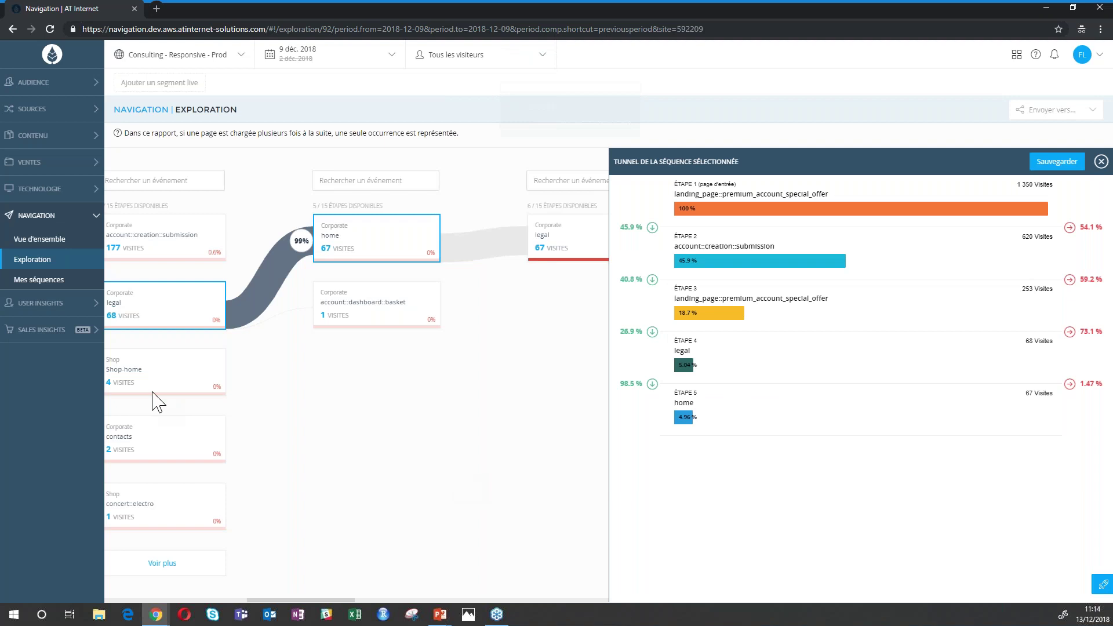
Open the saved sequences and view the funnels of Exemple 2 and Exemple 1.
click(53, 284)
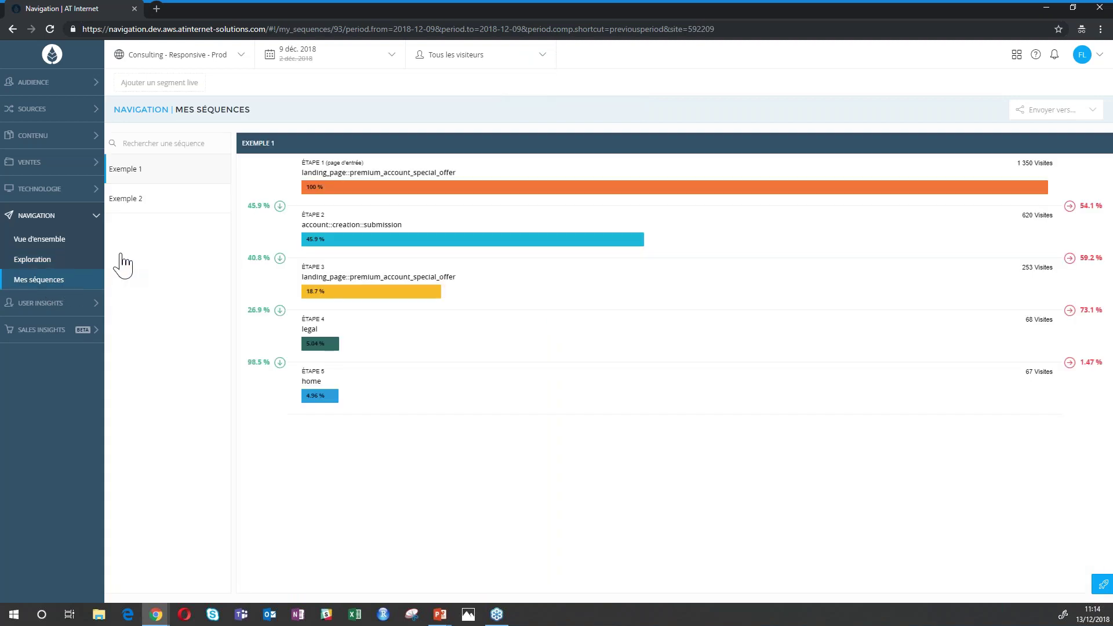
click(146, 199)
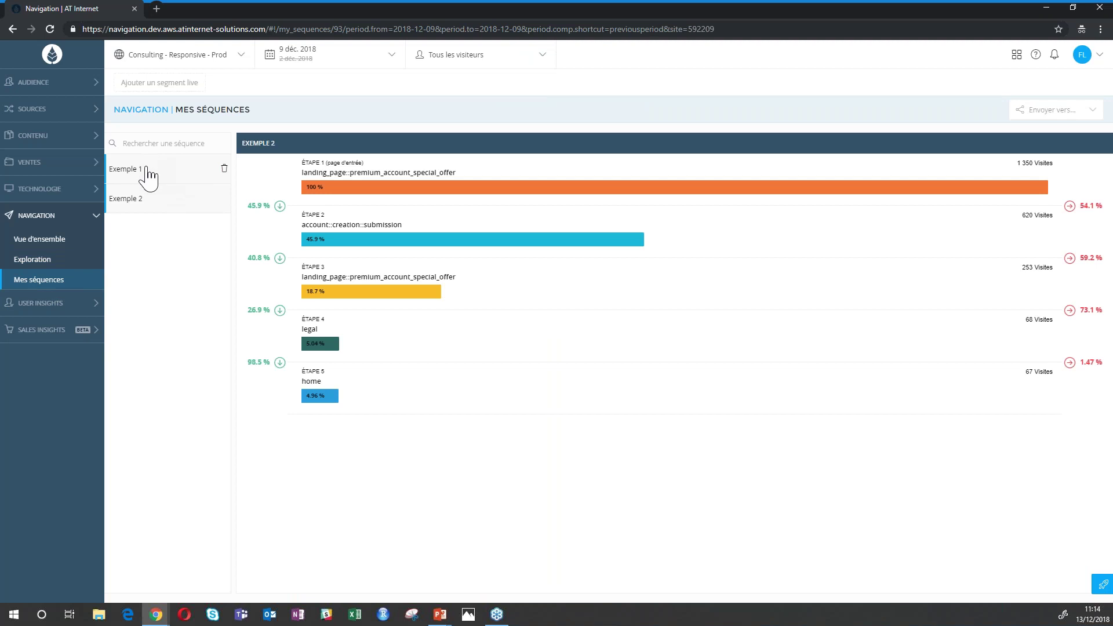
click(146, 173)
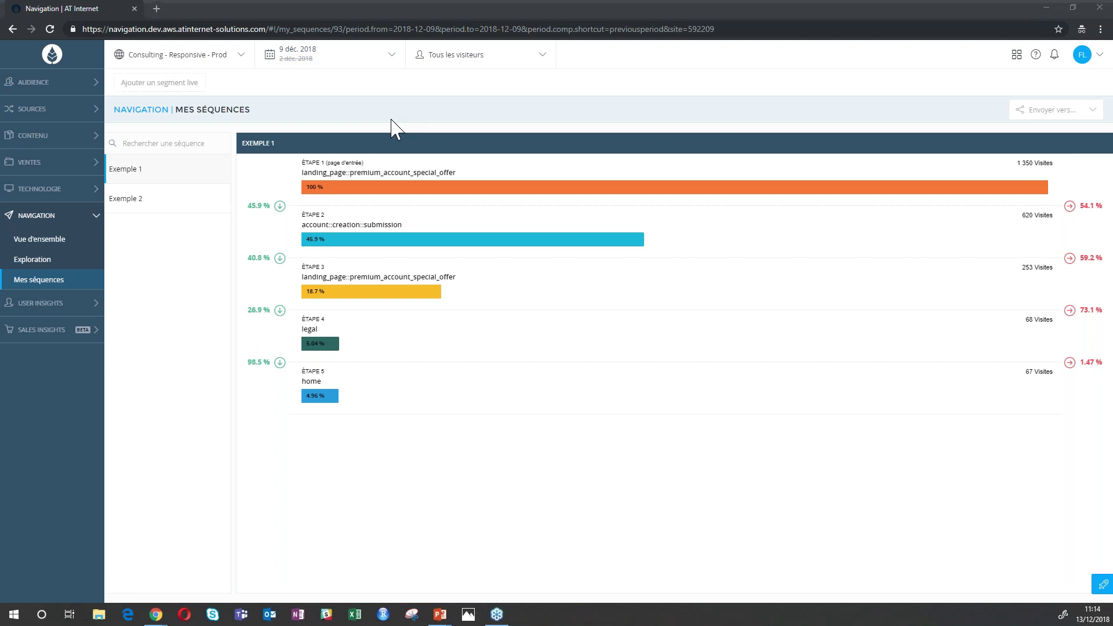
Switch to the presentation and advance to the Exploration slide, displaying its product feedback form.
key(alt+Tab)
key(Right)
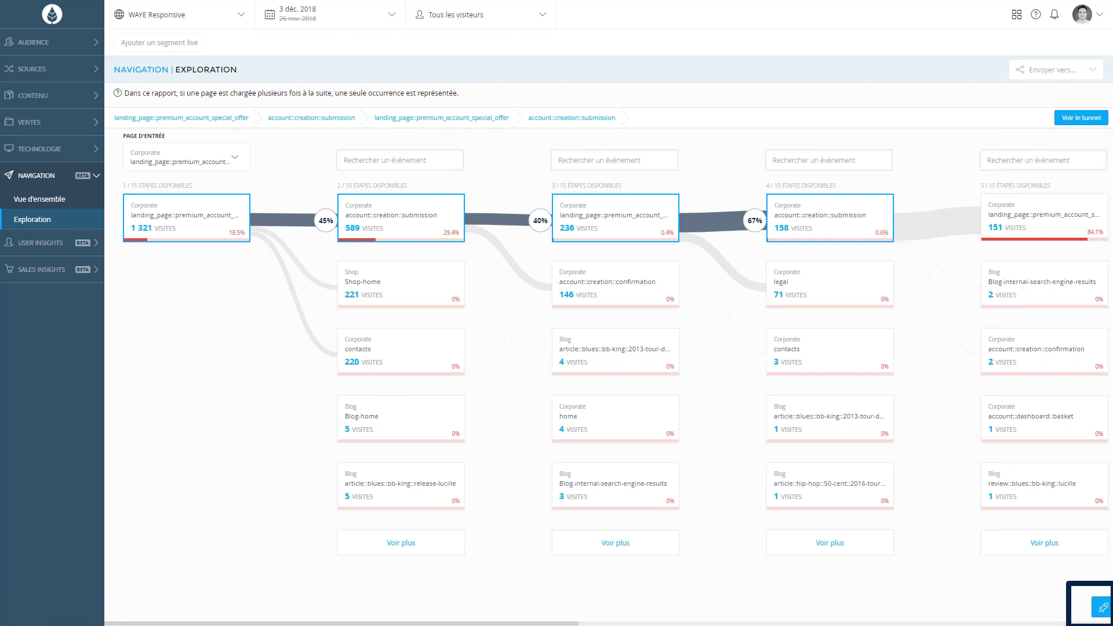
click(1103, 608)
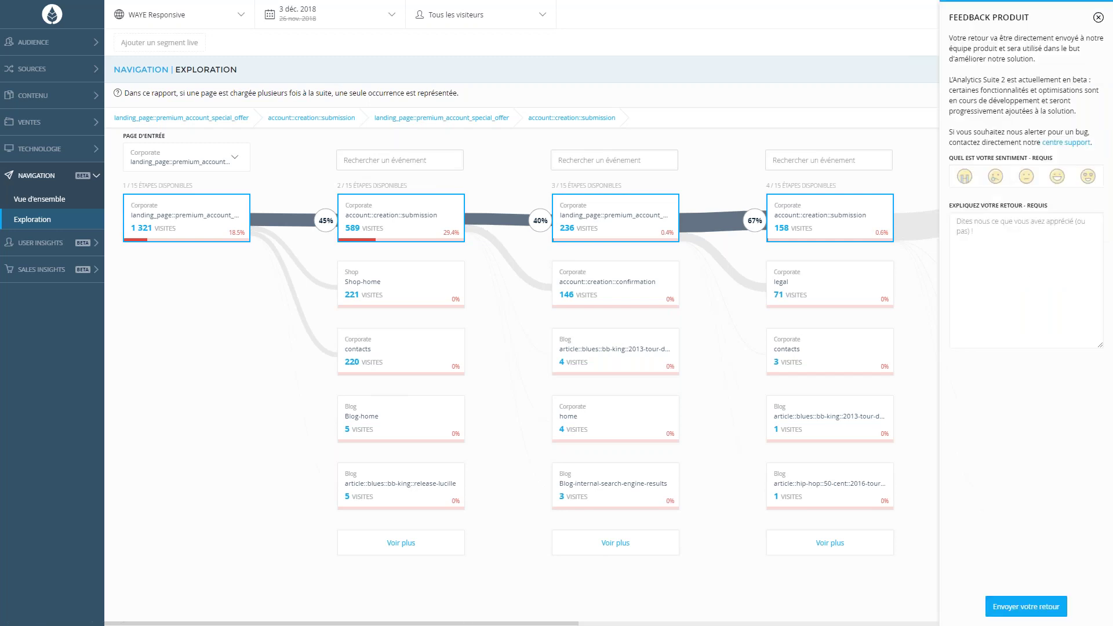